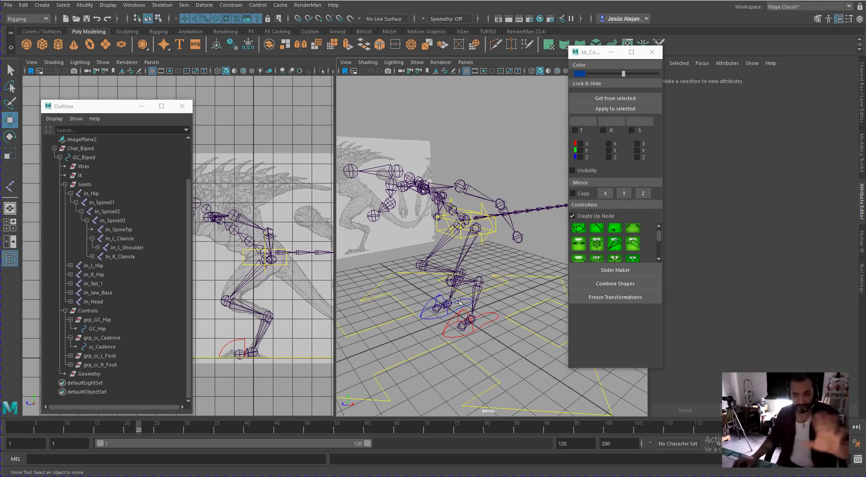
Step: Create a crosshair-circle controller curve with its up-node group, scale the group uniformly to about 0.402, and freeze its transformations
click(597, 245)
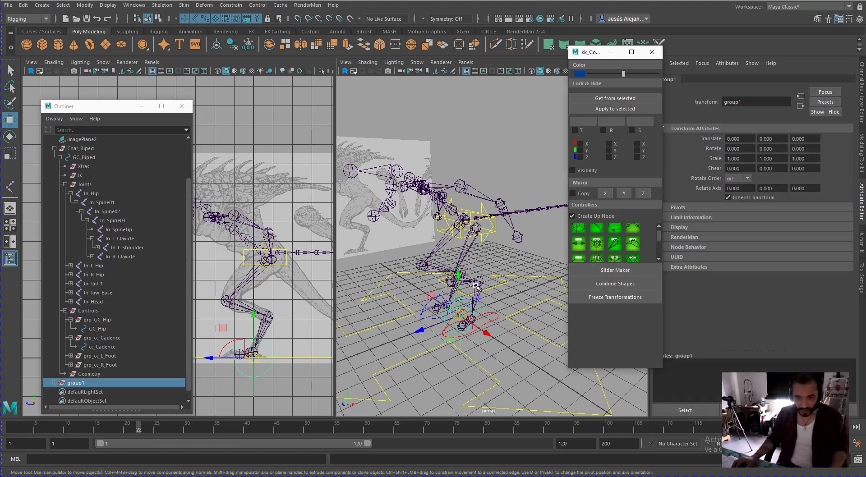
click(54, 383)
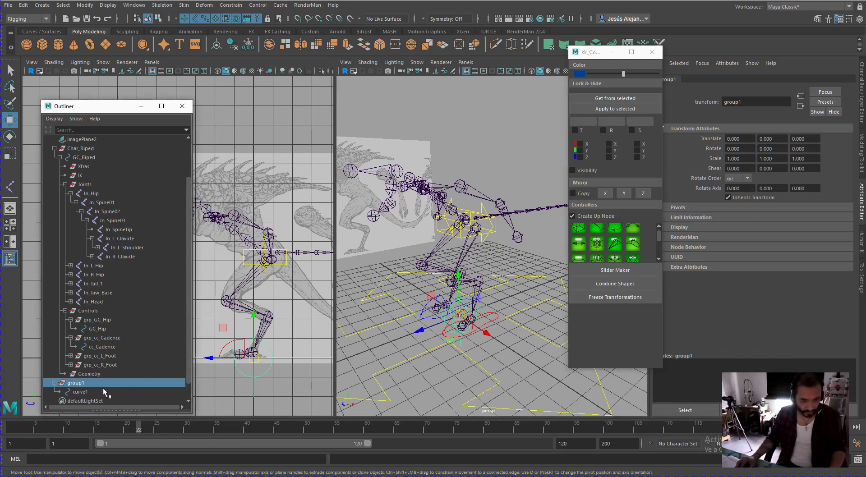
alt+drag(433, 343, 382, 348)
key(r)
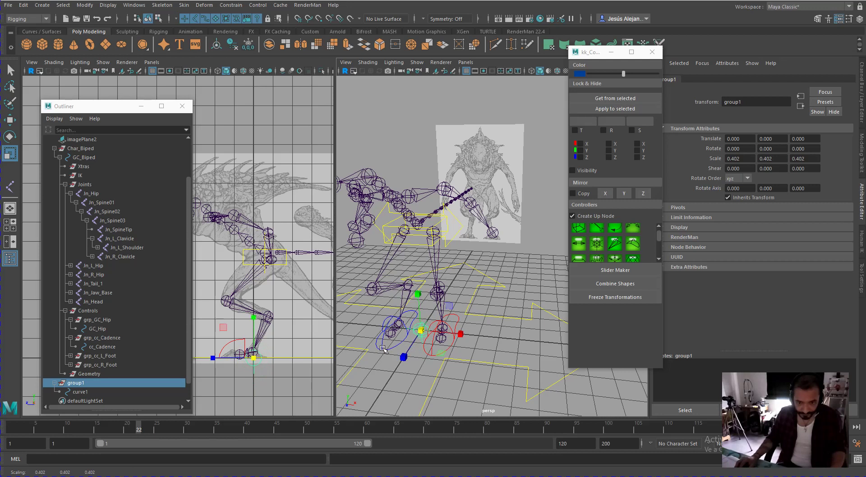
click(862, 90)
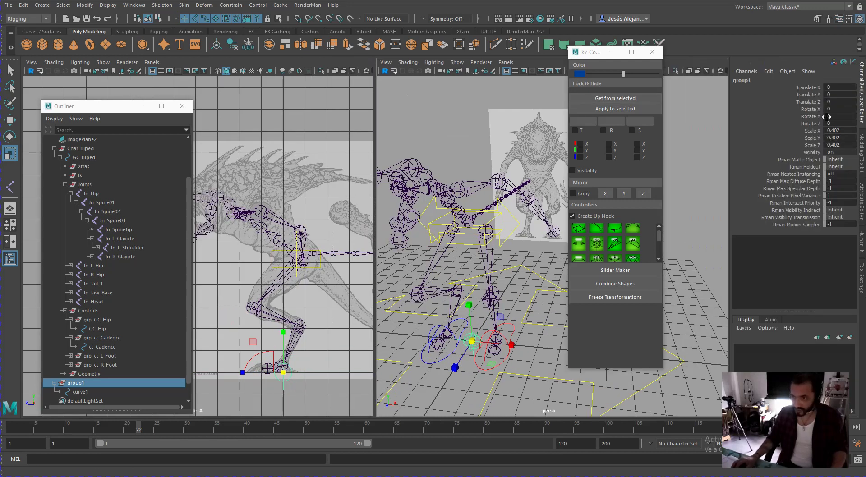
click(249, 46)
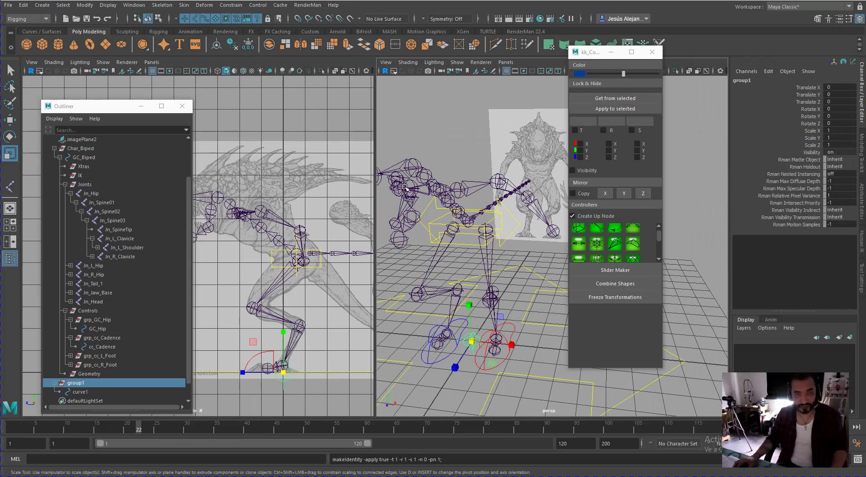
Step: Move curve1 inside group1 onto the character's left knee joint, snapping it to the joint
click(85, 391)
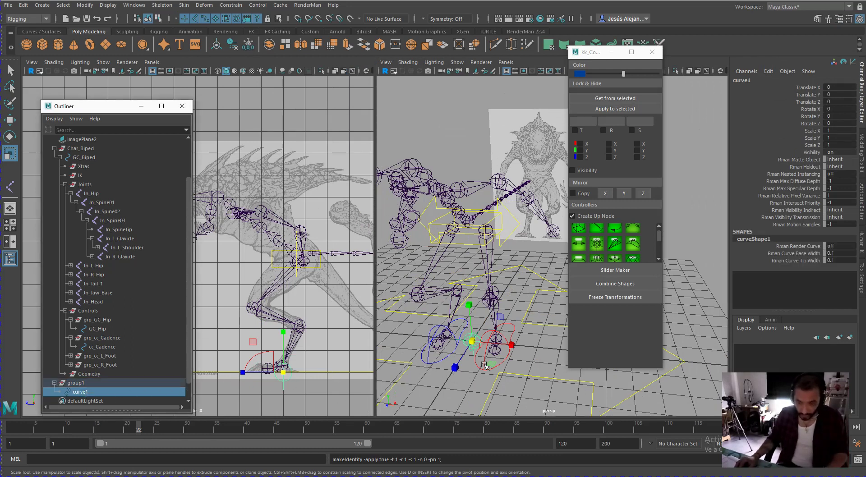
key(w)
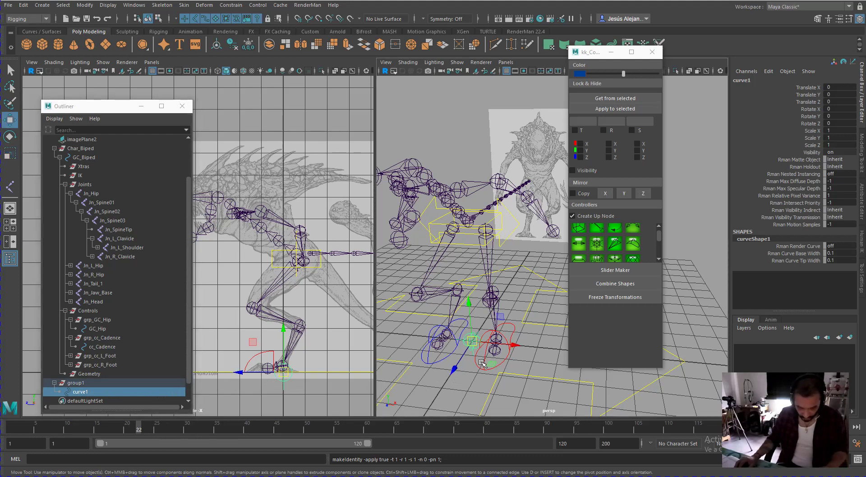
drag(472, 343, 491, 299)
alt+drag(496, 330, 479, 305)
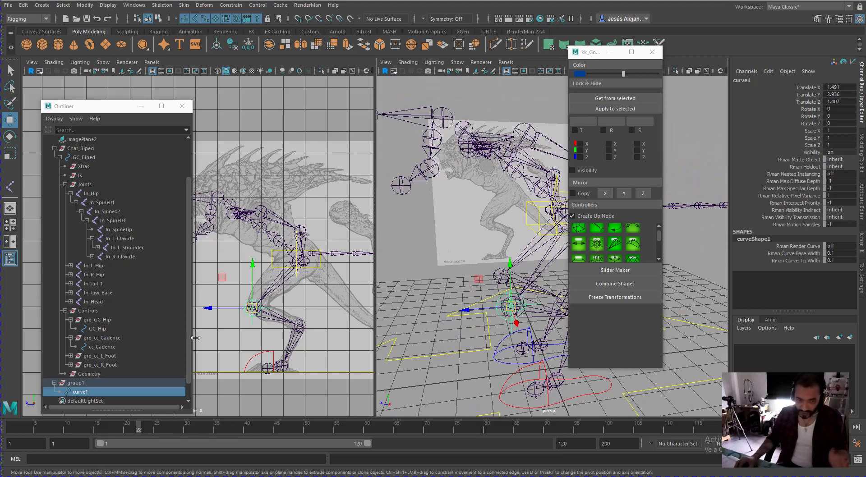
Step: Move curve1 forward of the left knee along Z, to a Translate Z of about 3.335
click(88, 383)
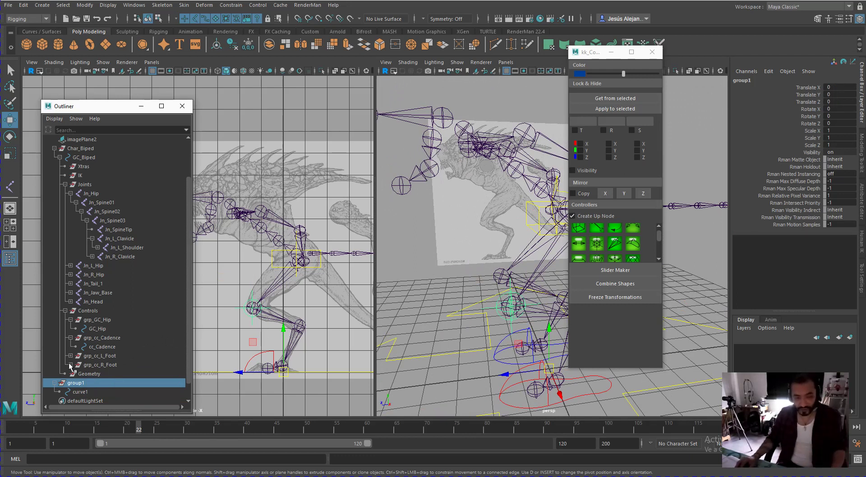
click(77, 392)
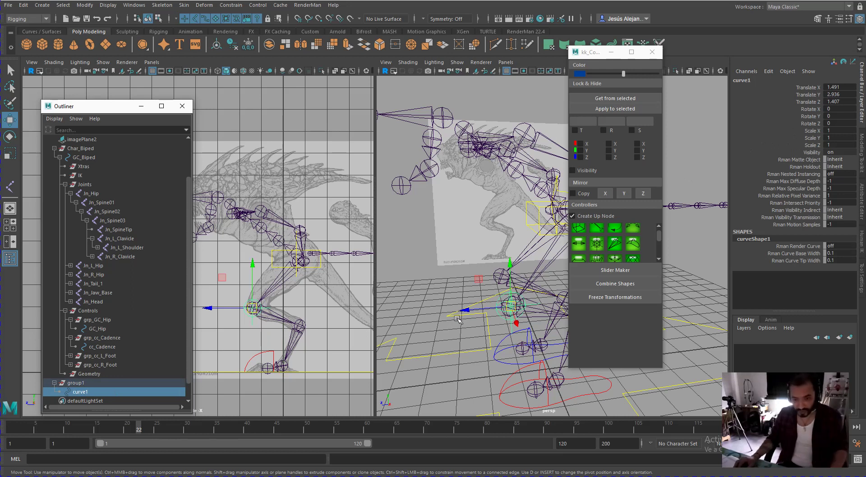
drag(468, 312, 388, 322)
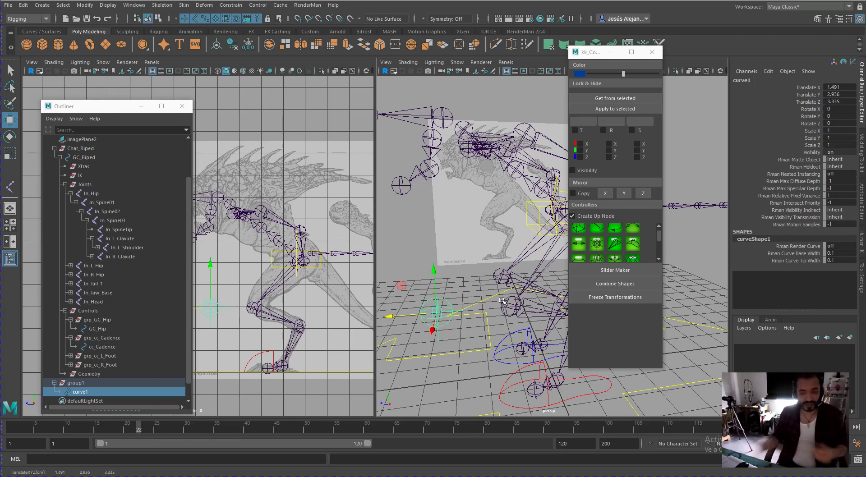
Step: Snap the controller curve's pivot to the left knee joint and freeze the curve's transformations
key(d)
key(v)
drag(438, 312, 510, 307)
key(d)
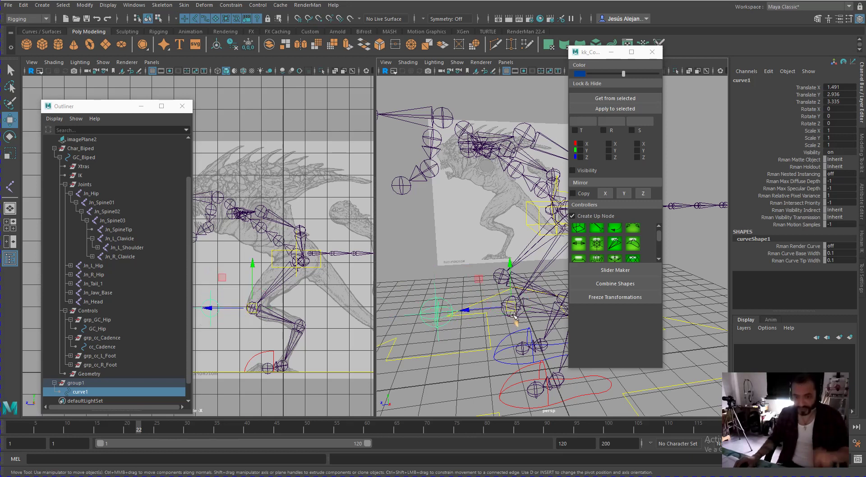
click(252, 47)
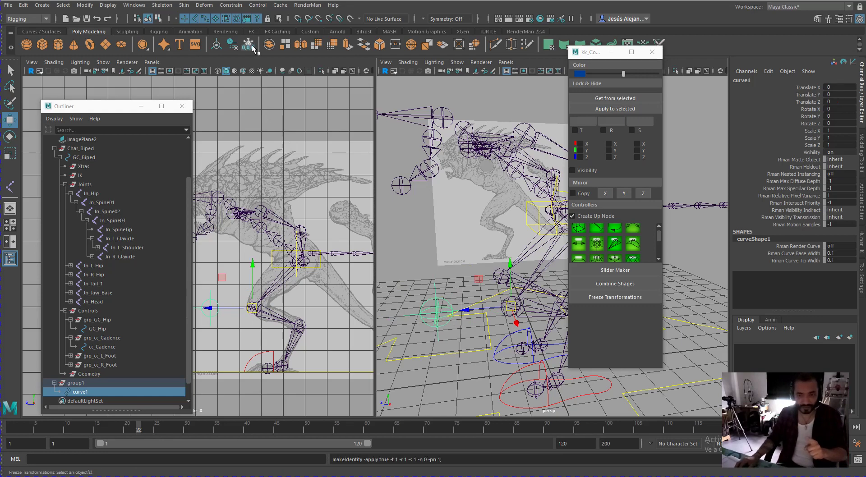
Step: Rename the knee controller curve as cc_L_Knee
alt+drag(460, 287, 438, 268)
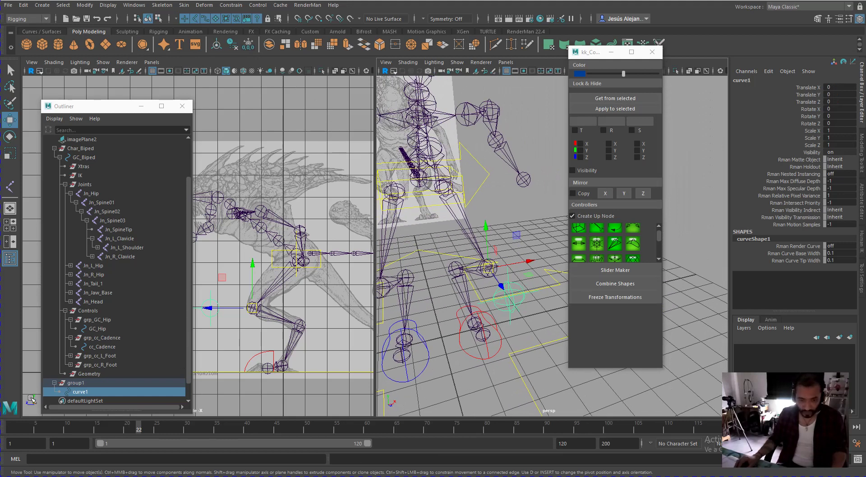
double_click(82, 392)
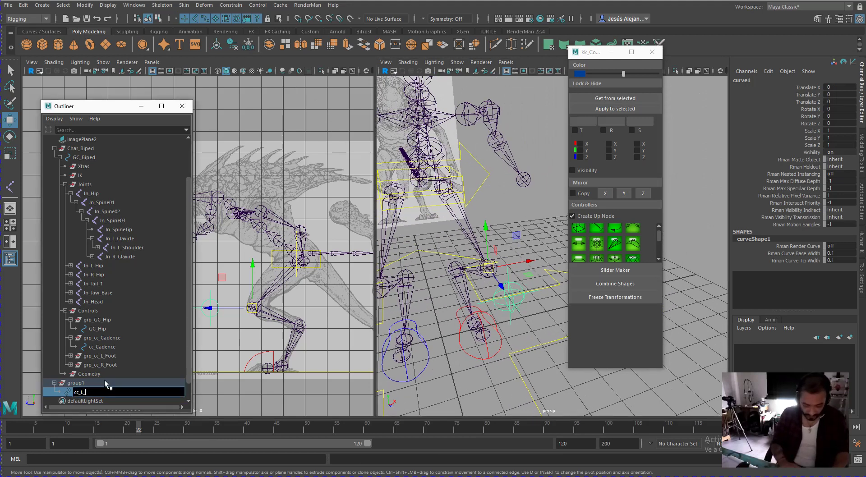
text(cc_L_Kn)
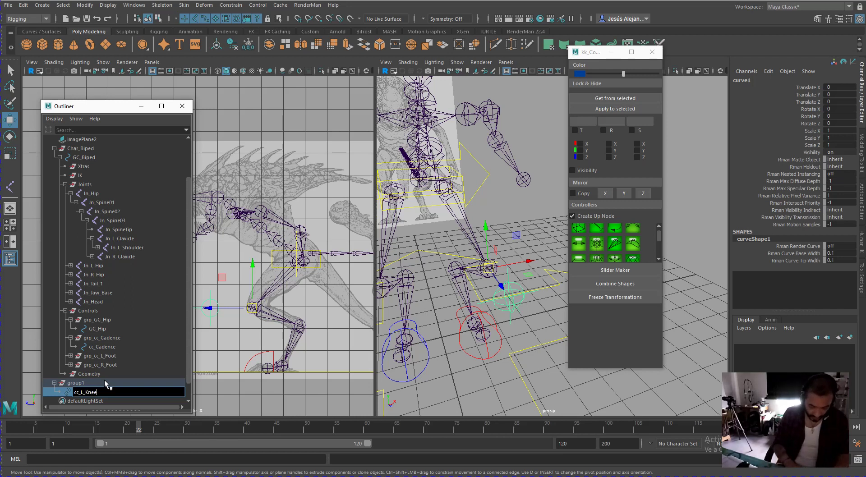
text(ee)
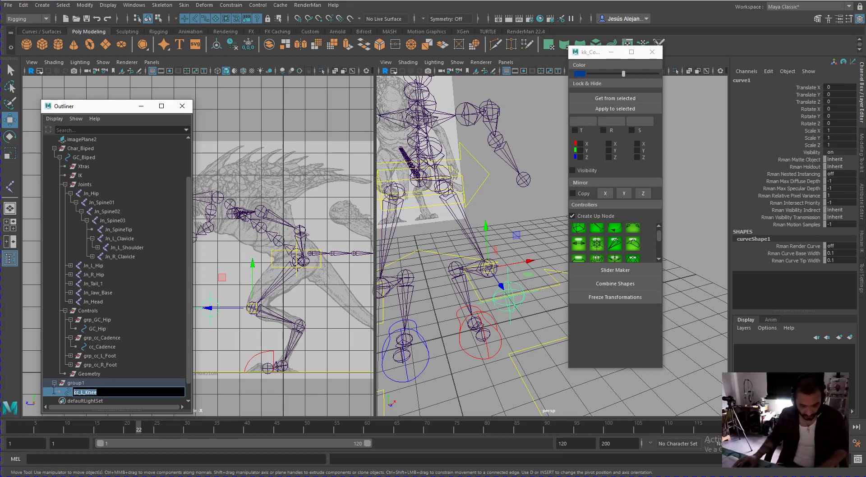
key(Return)
Step: Rename the knee controller's parent group as grp_cc_L_Knee
click(77, 383)
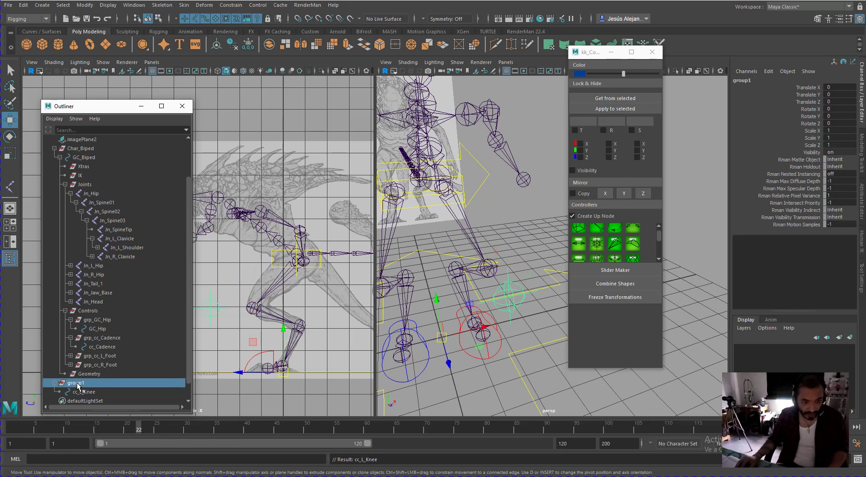
double_click(91, 385)
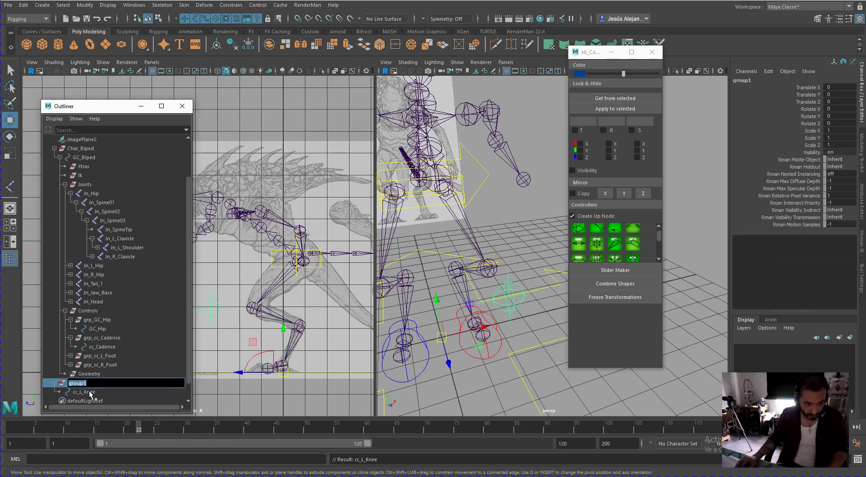
text(g)
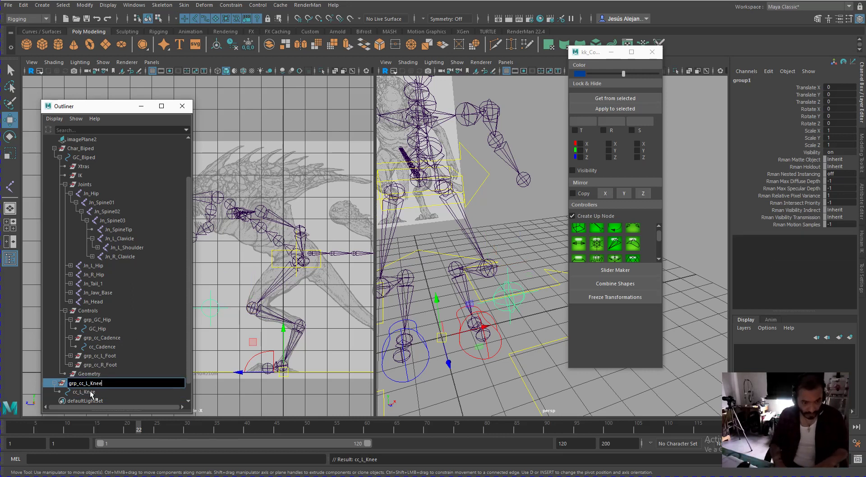
text(rp_cc_L_Knee)
key(Return)
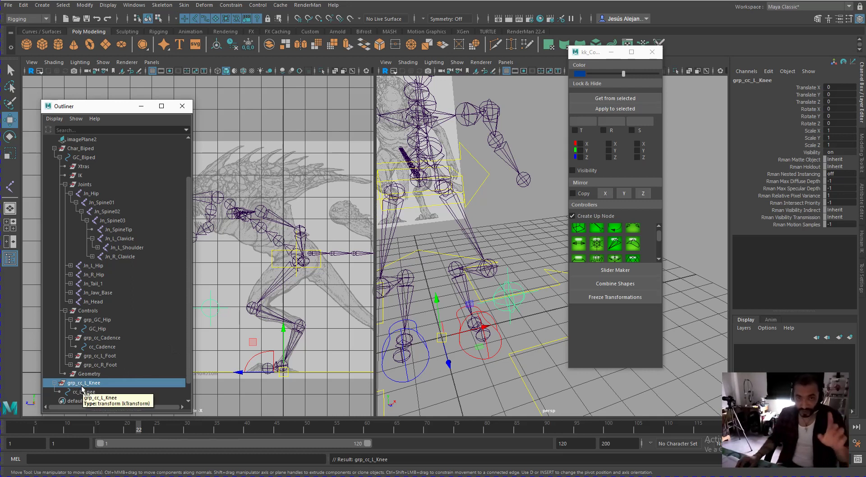
Step: Duplicate grp_cc_L_Knee and mirror the copy to the other leg by setting its Scale X to -1
key(ctrl+d)
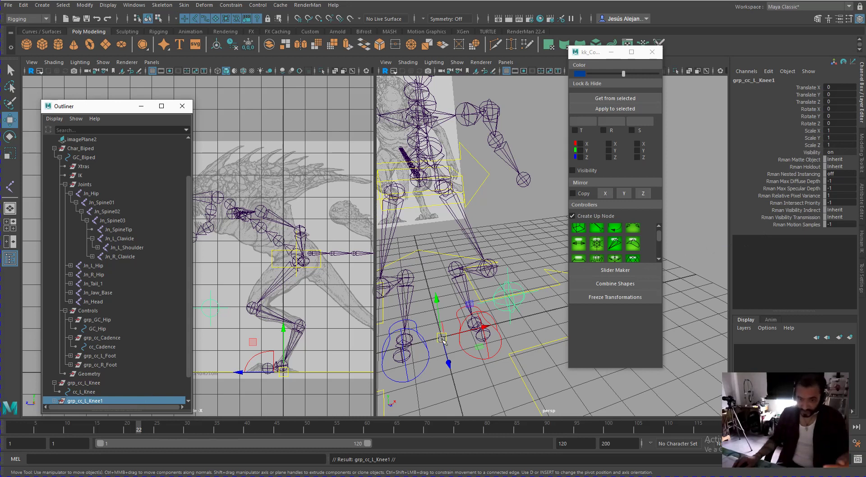
click(837, 130)
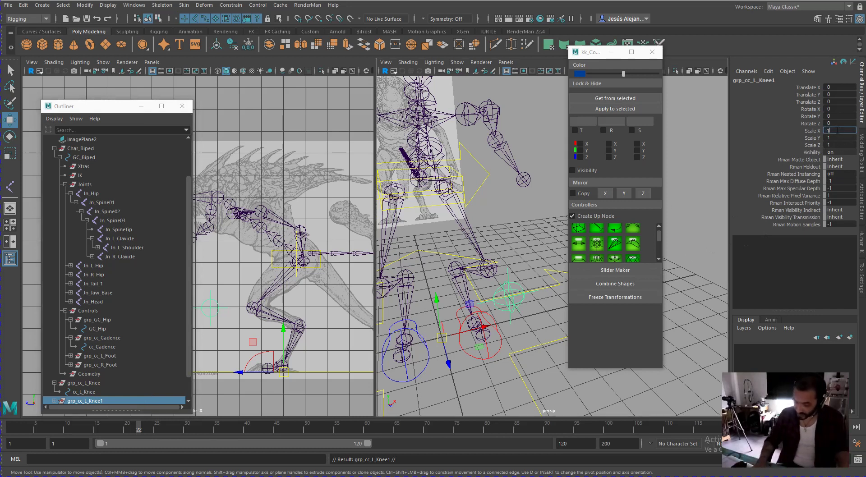
key(Return)
alt+drag(499, 276, 526, 263)
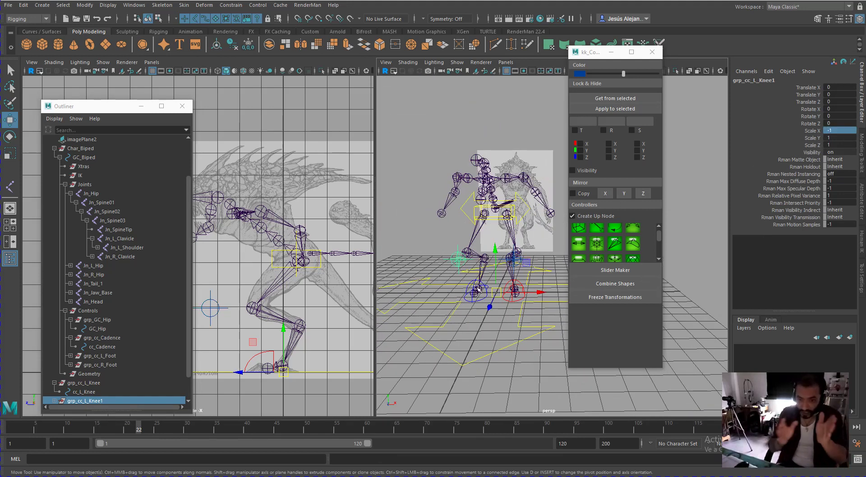
Step: Replace _L with _R in the names of the duplicated knee hierarchy and rename its group as grp_cc_R_Knee
scroll(140, 342, down, 2)
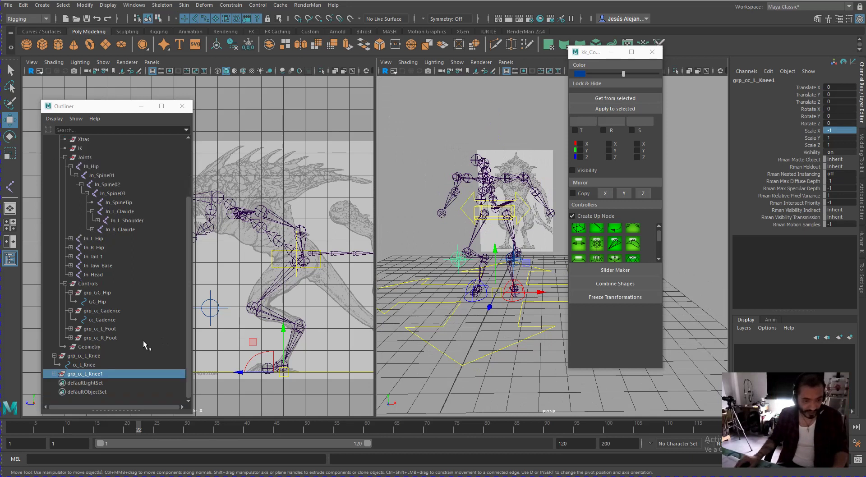
click(55, 374)
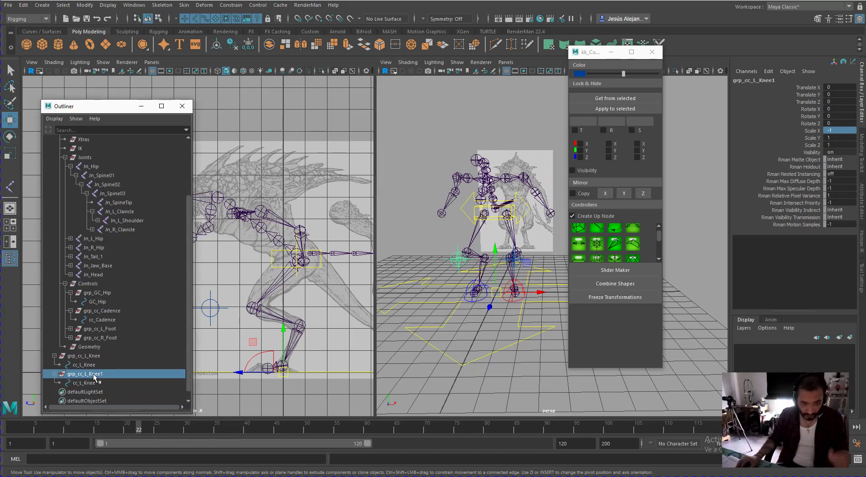
click(85, 5)
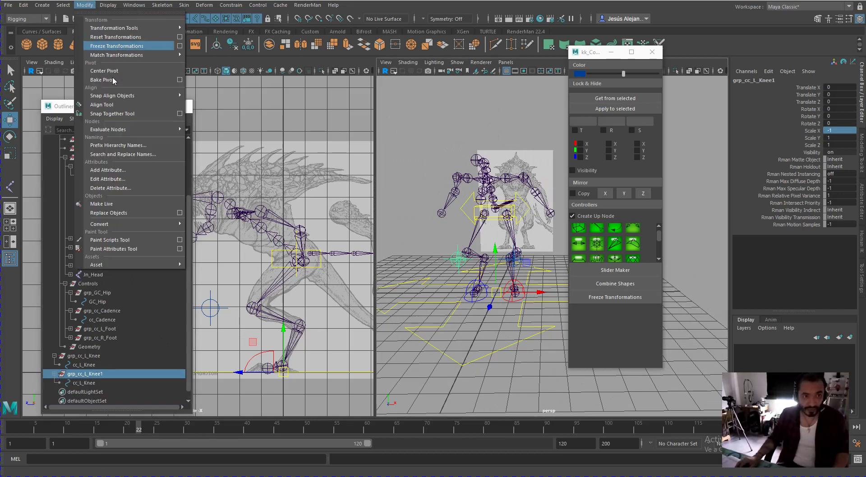
click(146, 155)
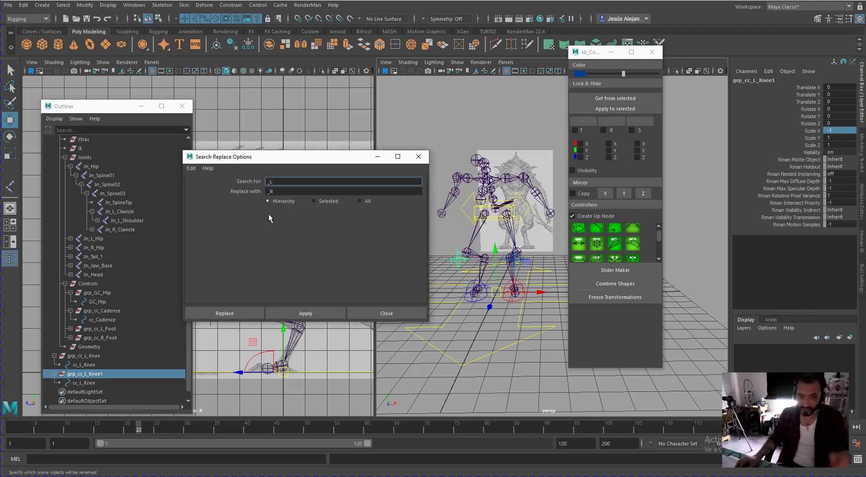
click(238, 314)
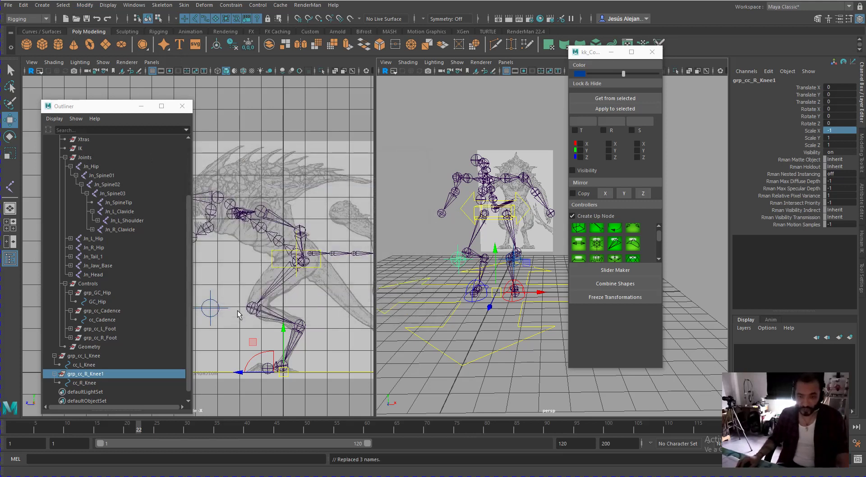
double_click(109, 374)
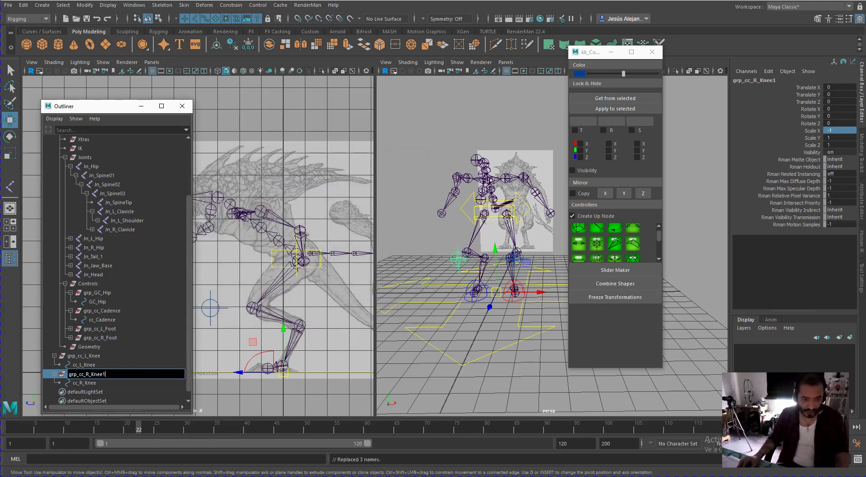
key(Return)
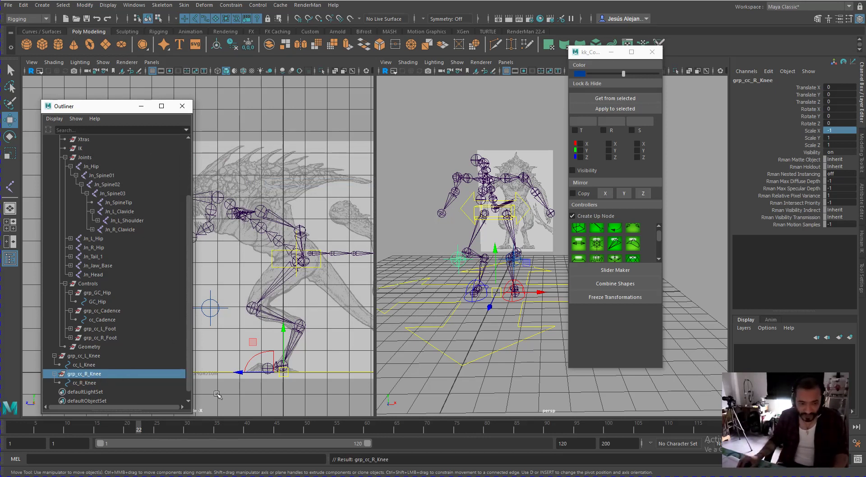
Step: Freeze the transformations of grp_cc_R_Knee and of the right foot controller's group, grp_cc_R_Foot
click(250, 49)
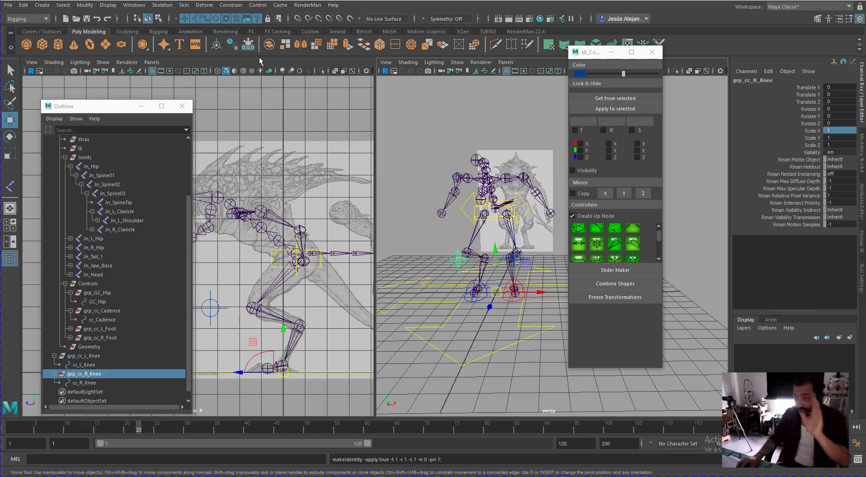
click(477, 301)
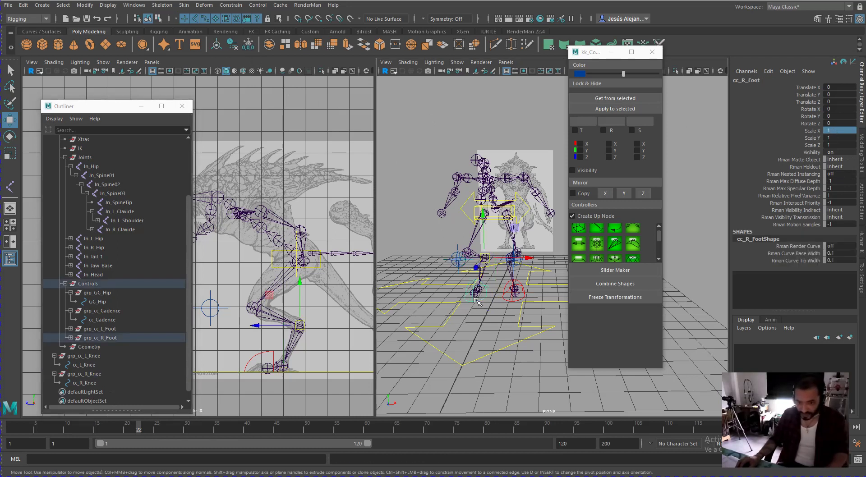
key(Up)
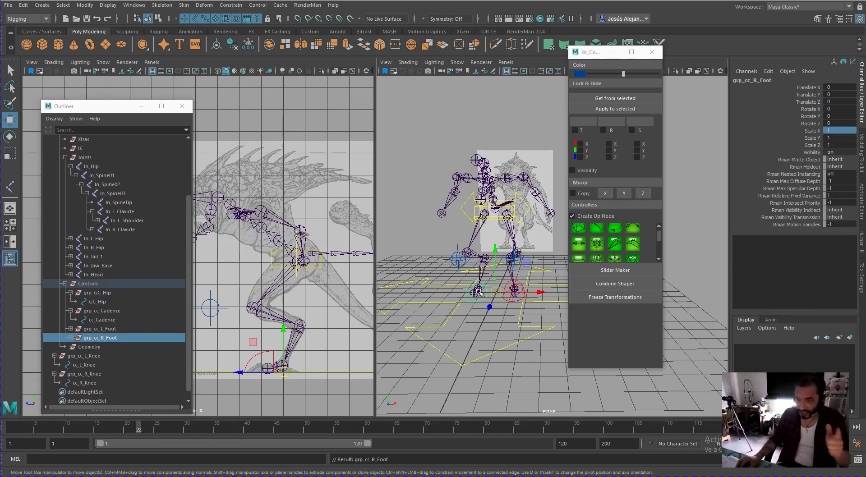
click(248, 45)
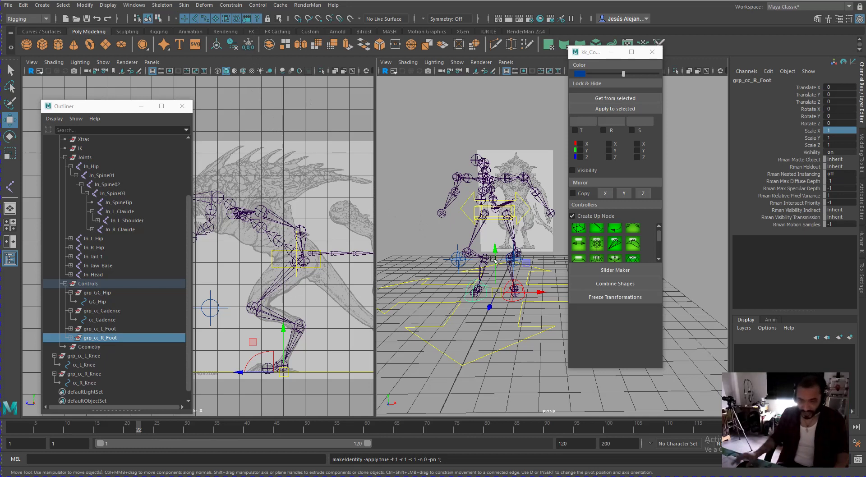
Step: Enable drawing overrides on the left knee controller's shape, cc_L_KneeShape, and set its index color to red
click(517, 264)
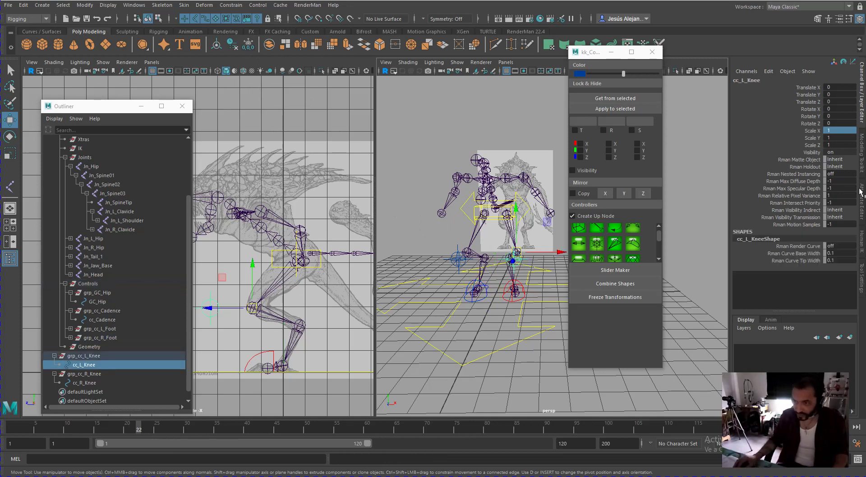
click(862, 210)
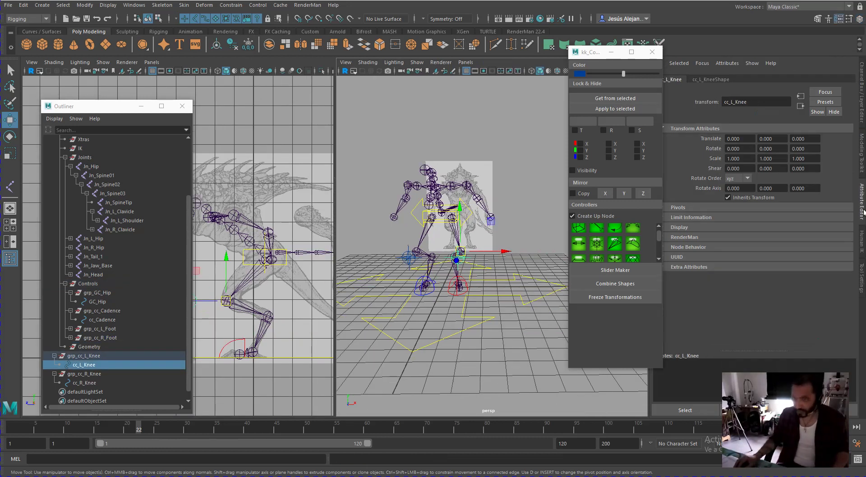
drag(608, 49, 585, 50)
click(713, 80)
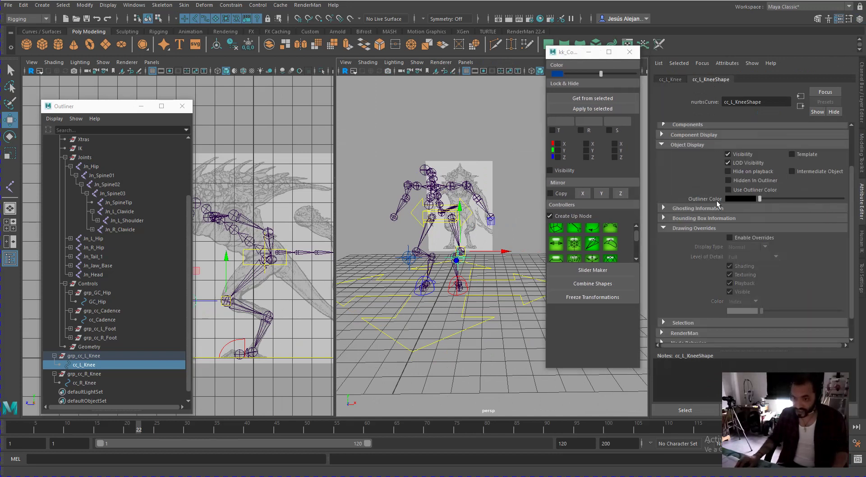
click(740, 238)
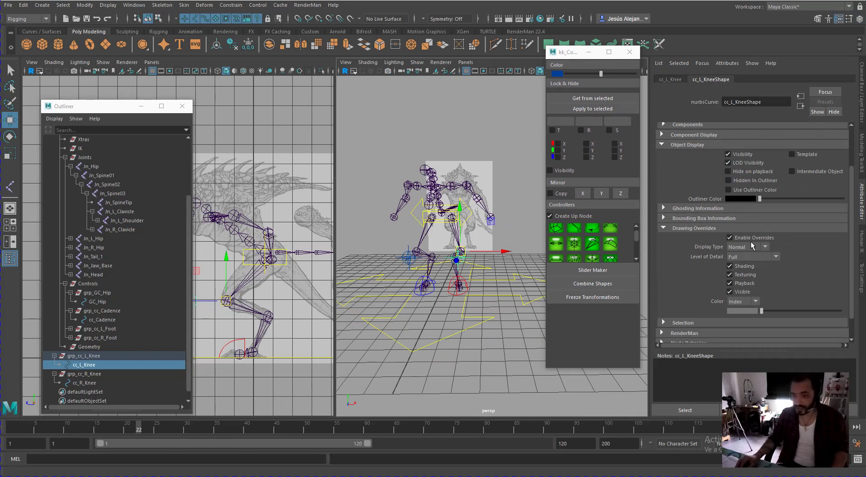
drag(762, 311, 795, 314)
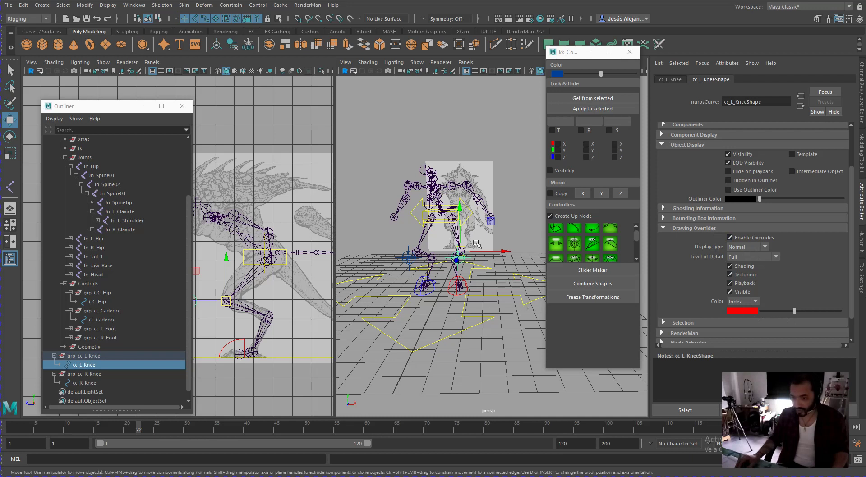
Step: Enable drawing overrides on the right knee controller's shape, cc_R_KneeShape, with a blue index color, and deselect it
click(458, 286)
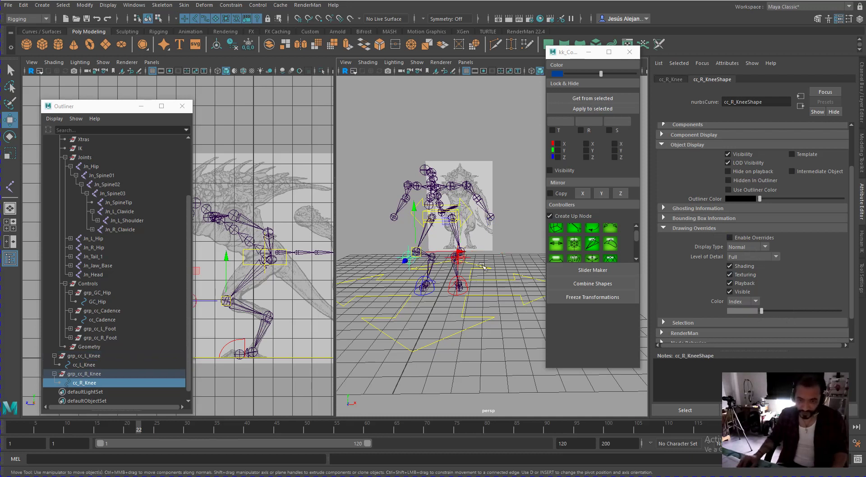
drag(762, 313, 776, 313)
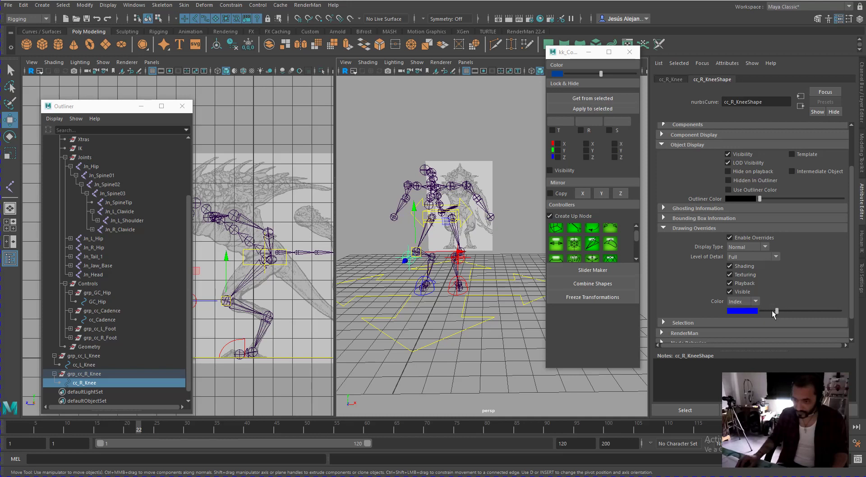
click(445, 316)
Step: Save the current scene and move the Outliner aside to uncover more of the side view
alt+drag(446, 287, 462, 271)
key(ctrl+s)
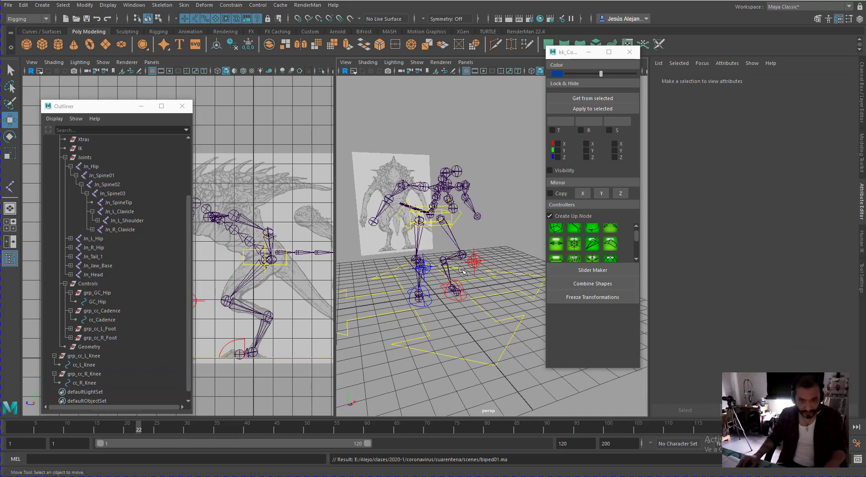
alt+drag(395, 227, 338, 216)
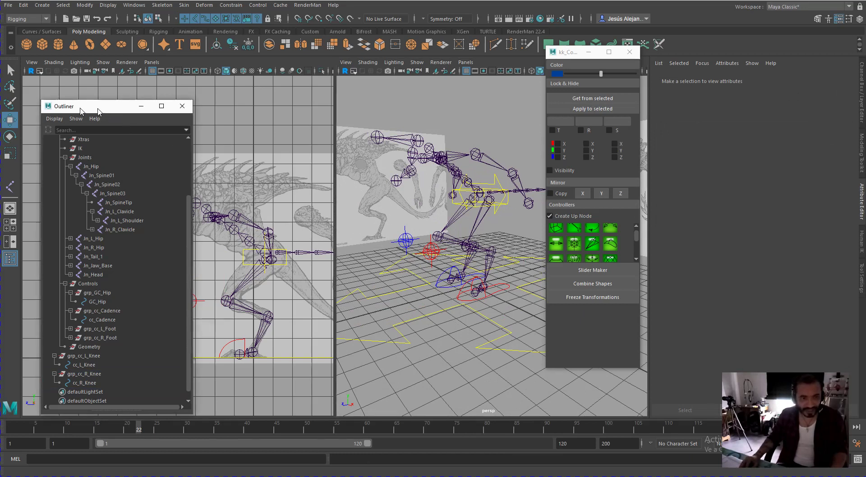
drag(98, 109, 57, 105)
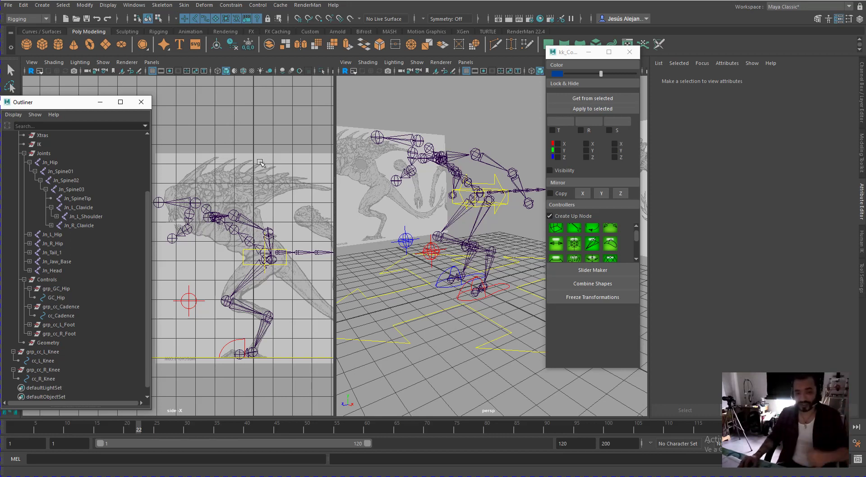
click(86, 18)
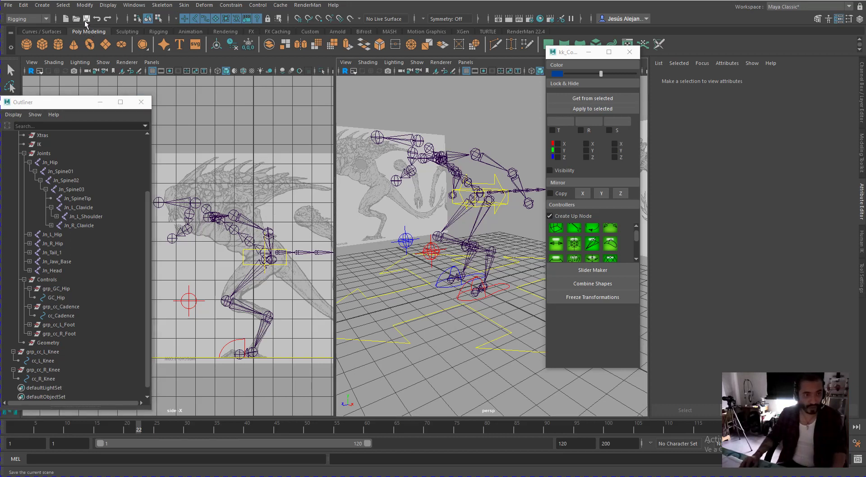